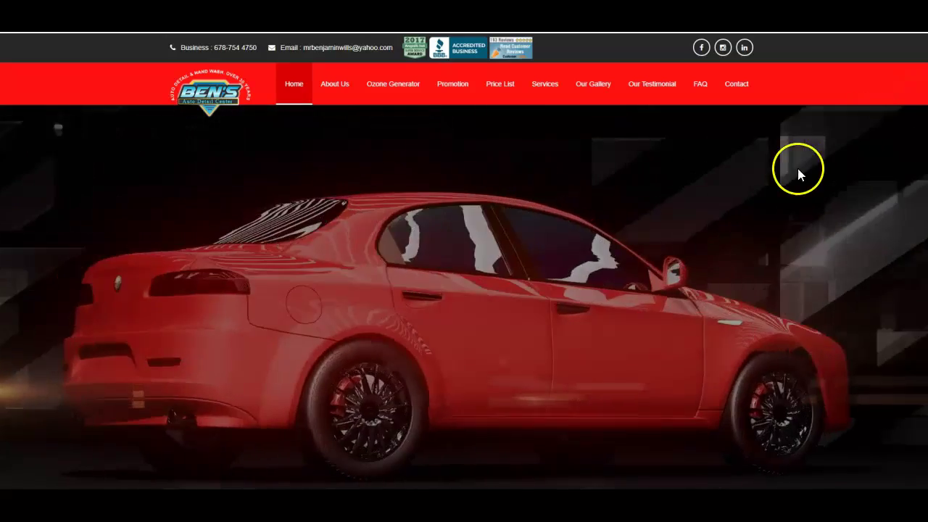
Look through the Ben's Auto Detail Center homepage, including its services, price list, reviews and footer contact section
scroll(789, 124, "down", 3)
scroll(789, 125, "down", 5)
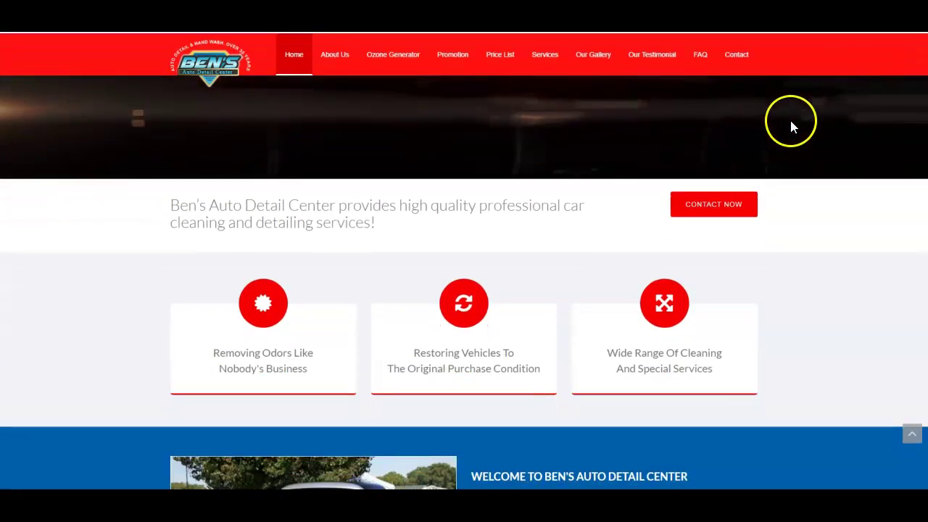
scroll(793, 123, "down", 3)
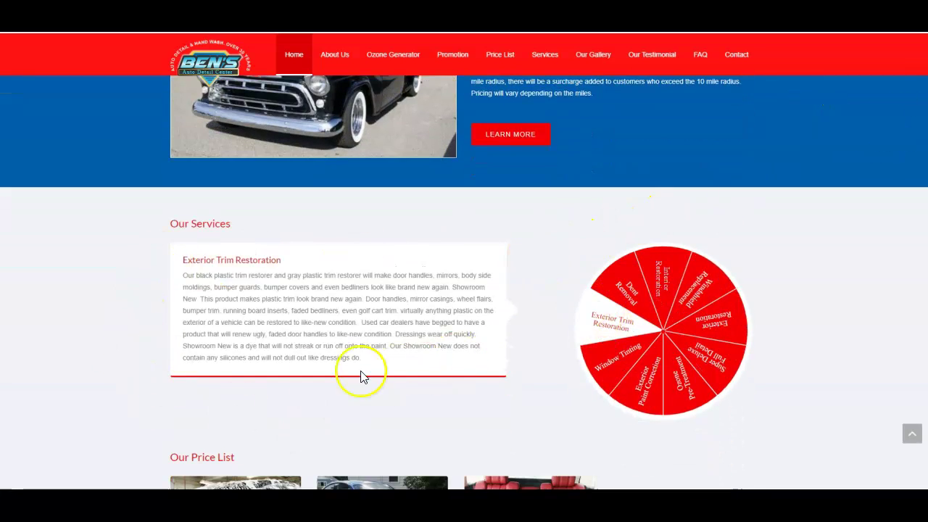
scroll(128, 353, "down", 8)
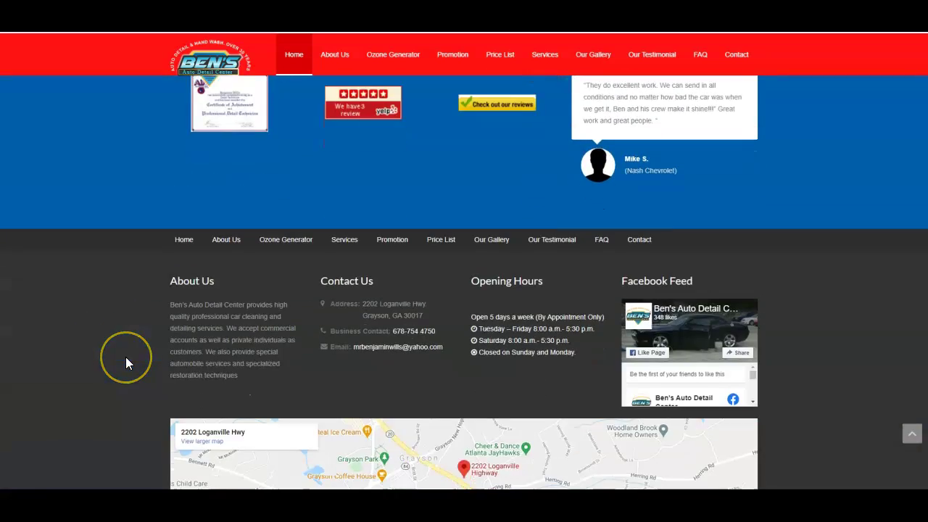
scroll(126, 357, "up", 9)
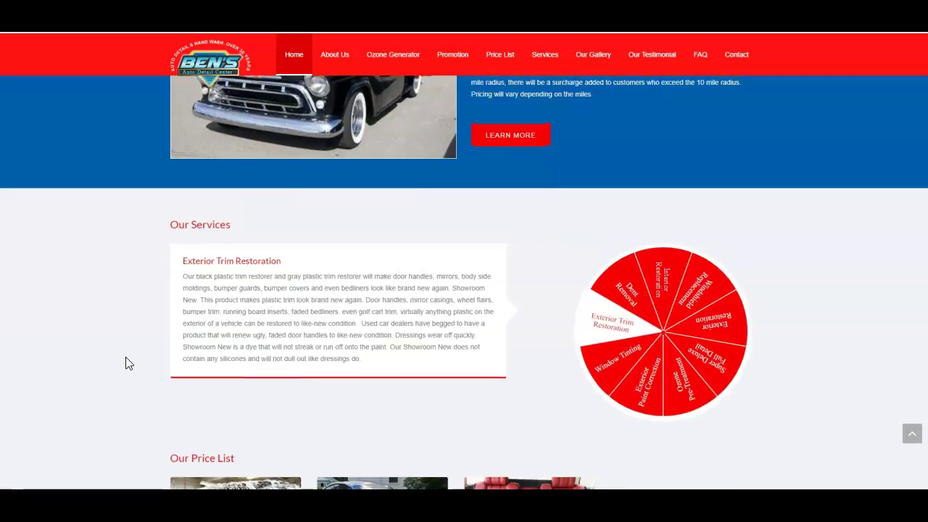
scroll(126, 363, "up", 3)
scroll(125, 363, "up", 6)
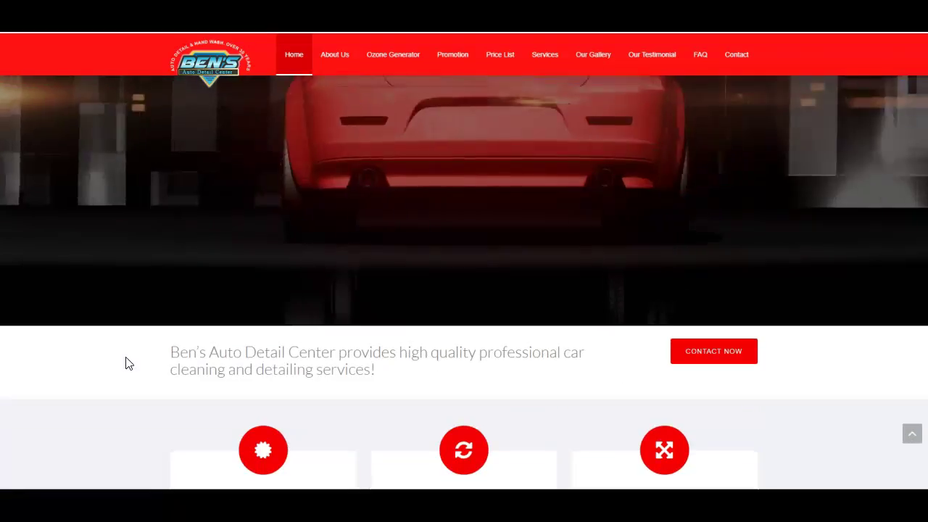
scroll(125, 357, "up", 5)
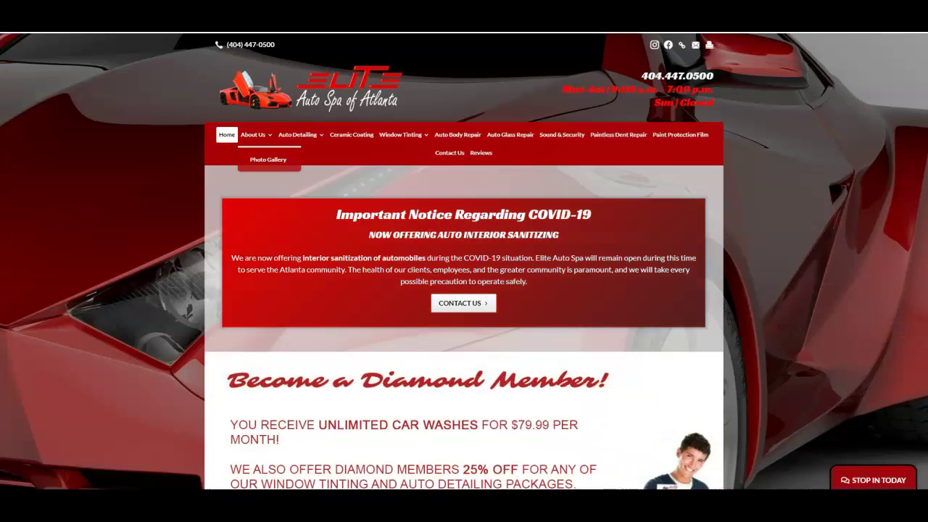
Look through the Elite Auto Spa of Atlanta homepage, including its membership offer, services, work samples and customer reviews
scroll(174, 254, "down", 3)
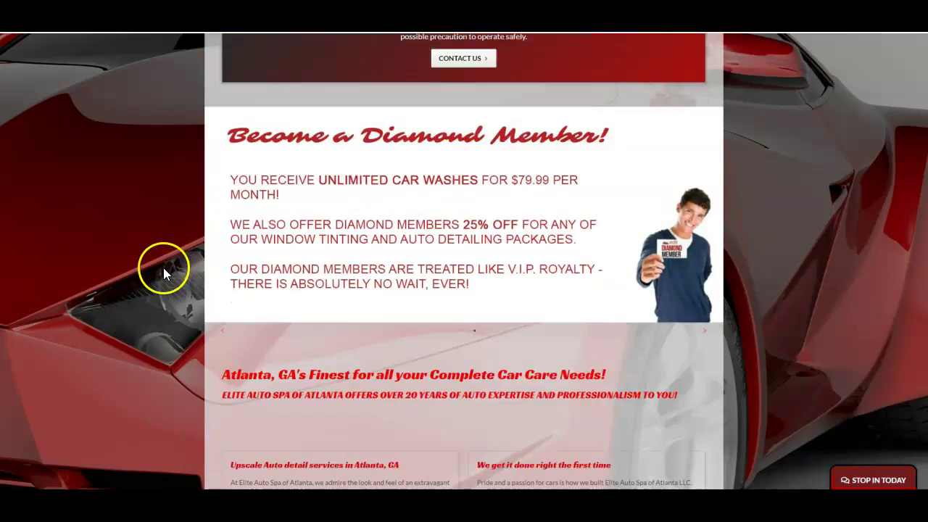
scroll(162, 271, "down", 7)
scroll(162, 279, "down", 12)
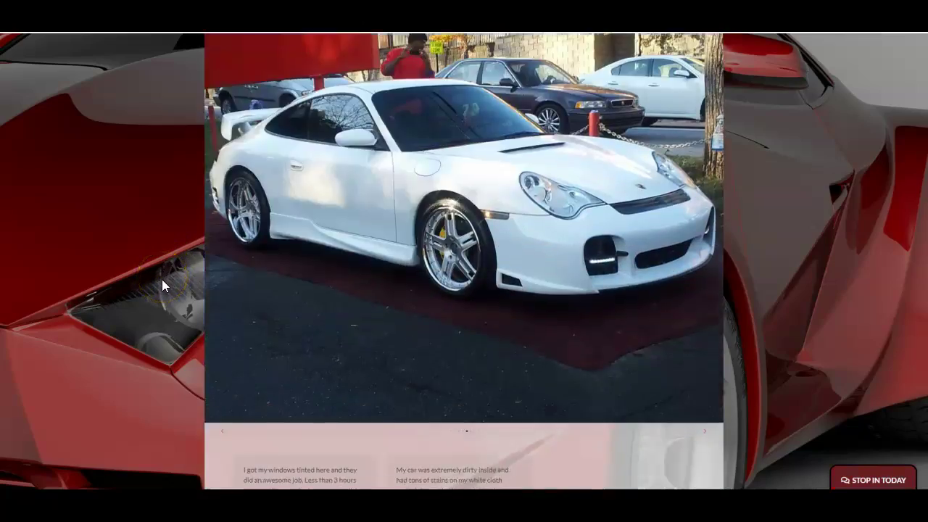
scroll(163, 281, "down", 5)
scroll(163, 284, "up", 6)
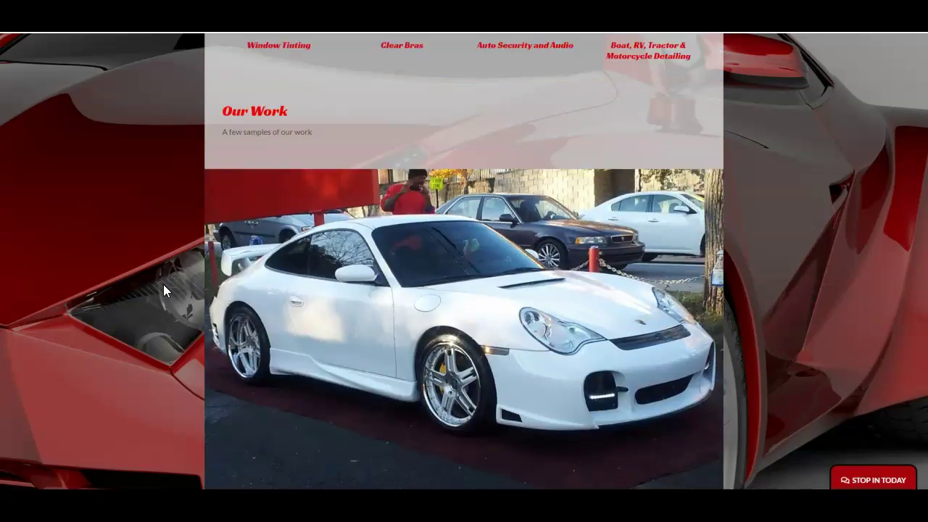
scroll(163, 284, "up", 15)
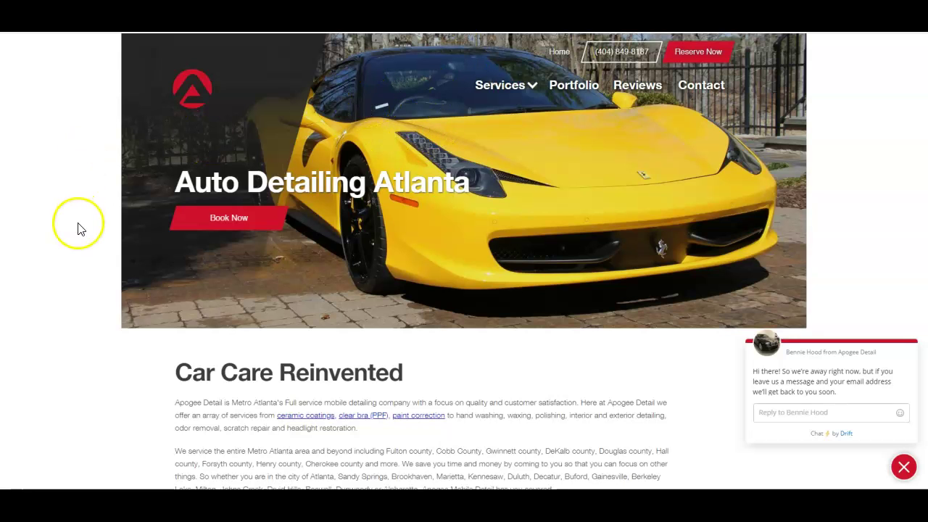
Look through the Apogee Detail homepage, including its popular services, customer reviews, contact form and gallery
scroll(80, 232, "down", 4)
scroll(84, 253, "down", 9)
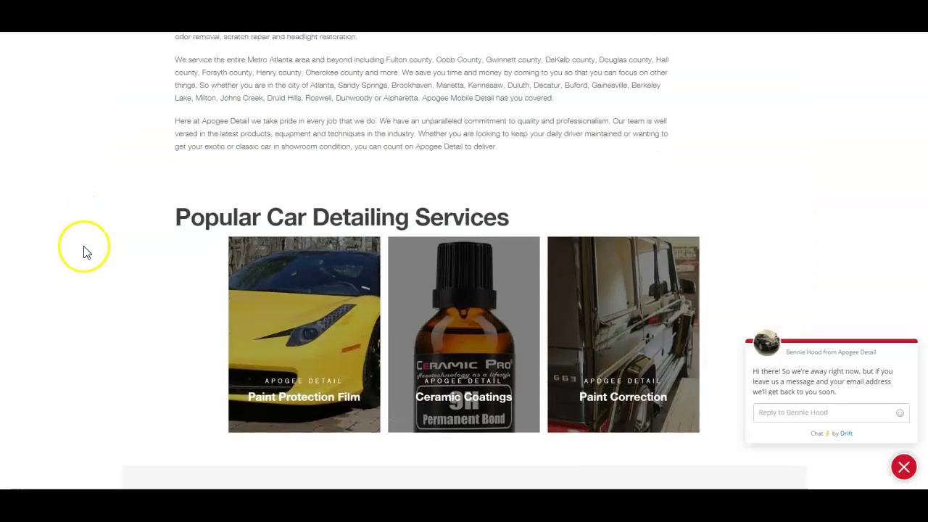
scroll(91, 254, "down", 10)
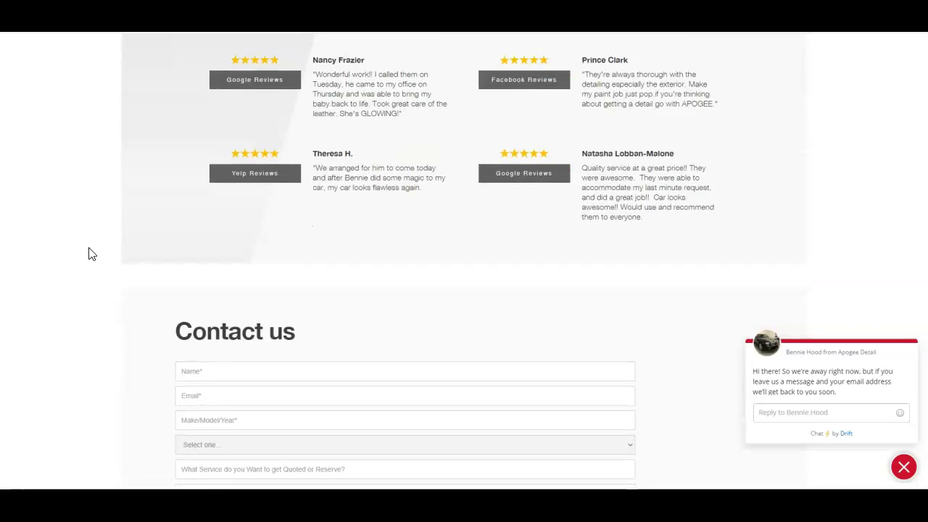
scroll(92, 259, "down", 10)
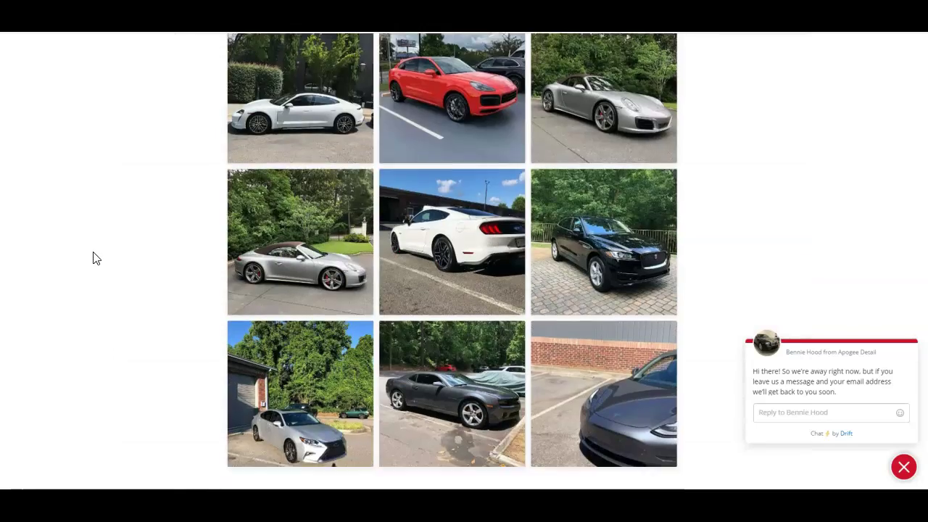
scroll(92, 261, "up", 8)
scroll(92, 263, "up", 10)
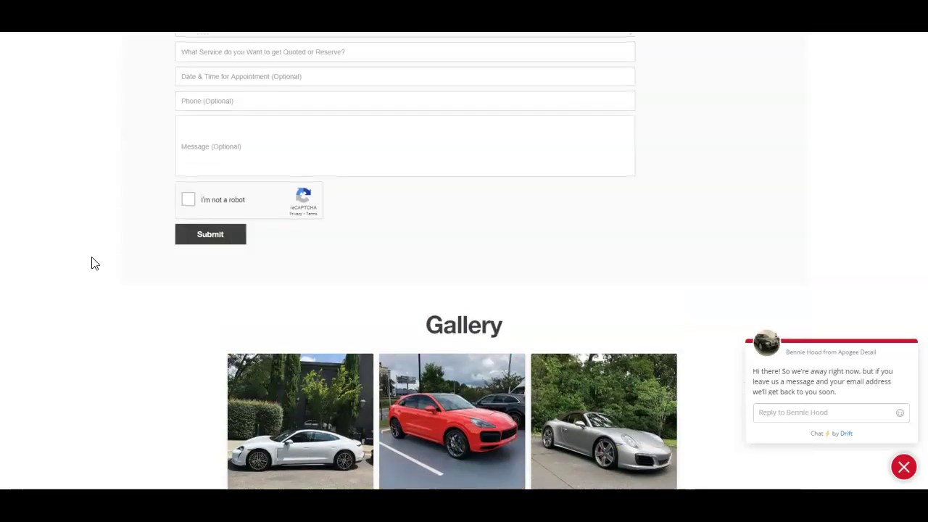
scroll(92, 263, "up", 5)
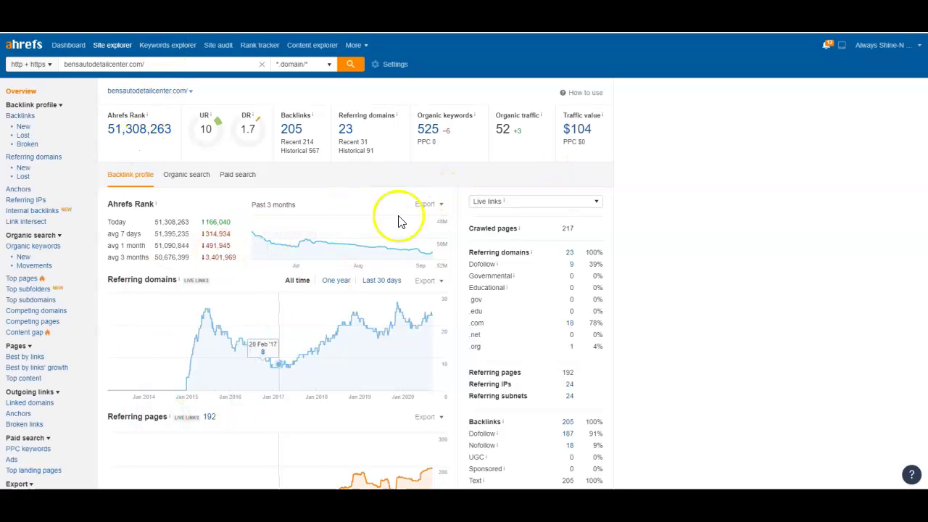
left_click(428, 131)
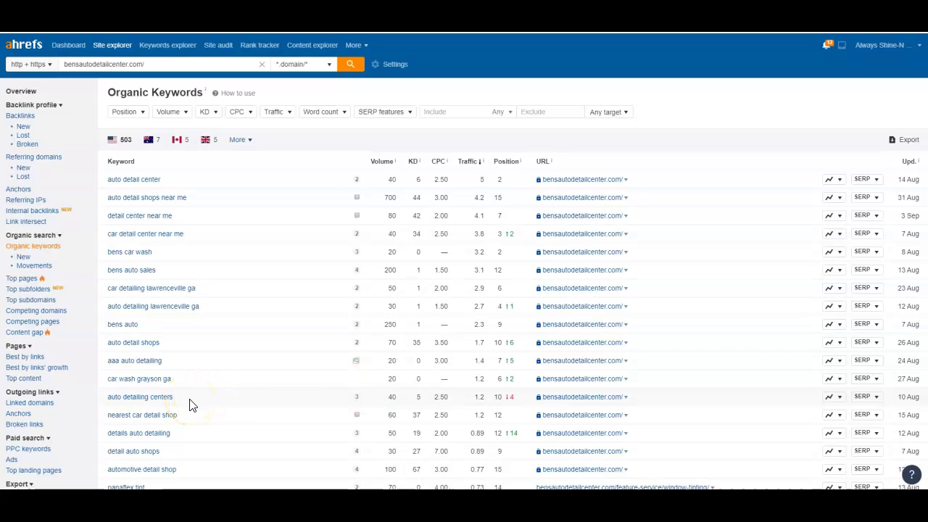
left_click(22, 93)
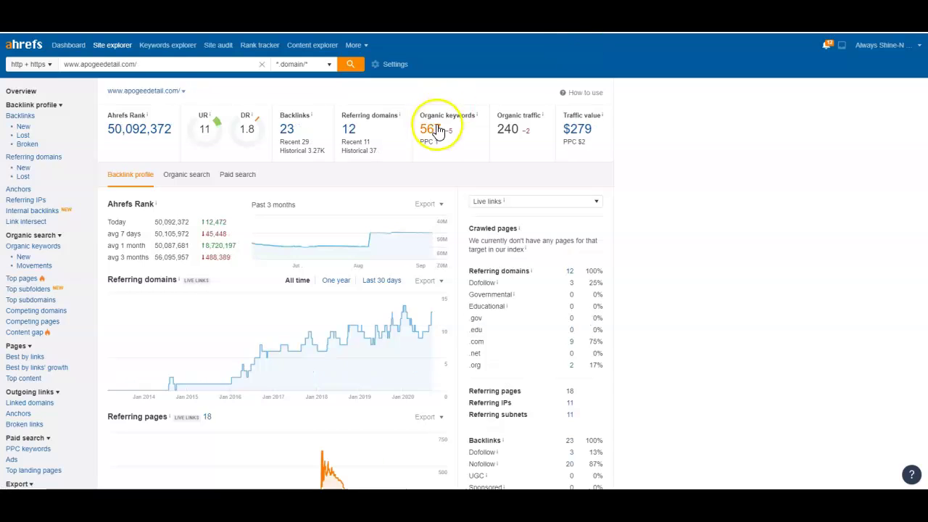
left_click(430, 131)
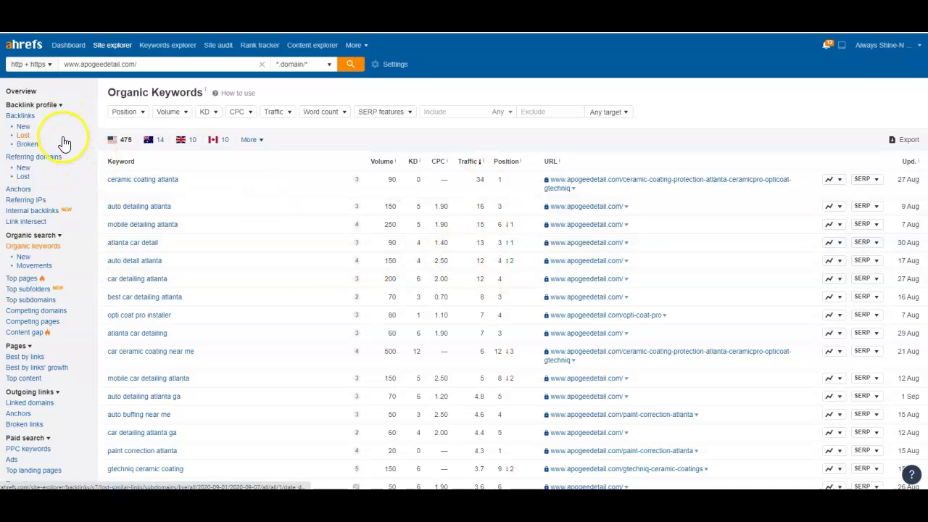
left_click(22, 91)
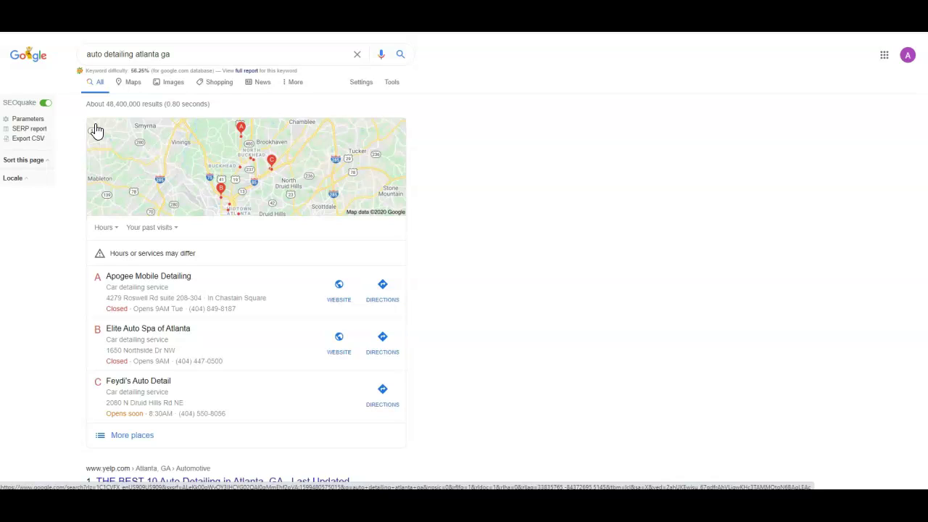
left_click(127, 115)
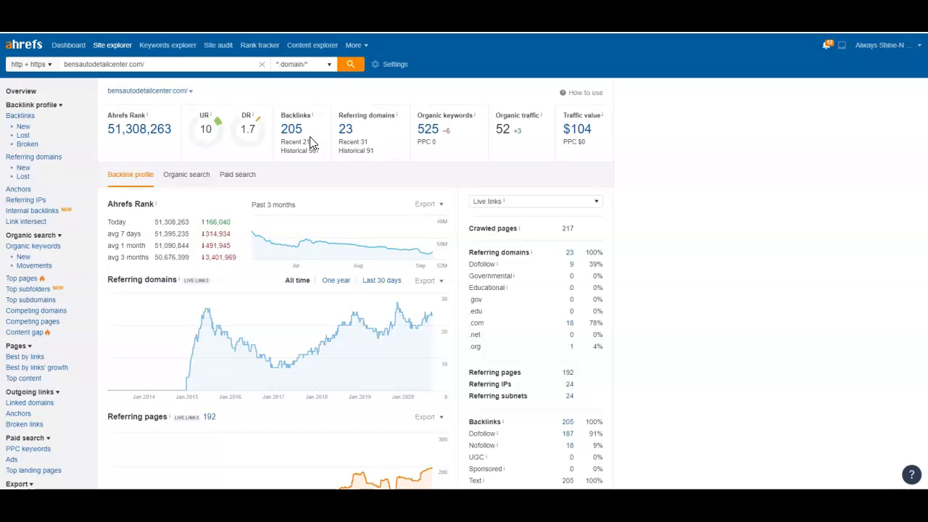
left_click(315, 145)
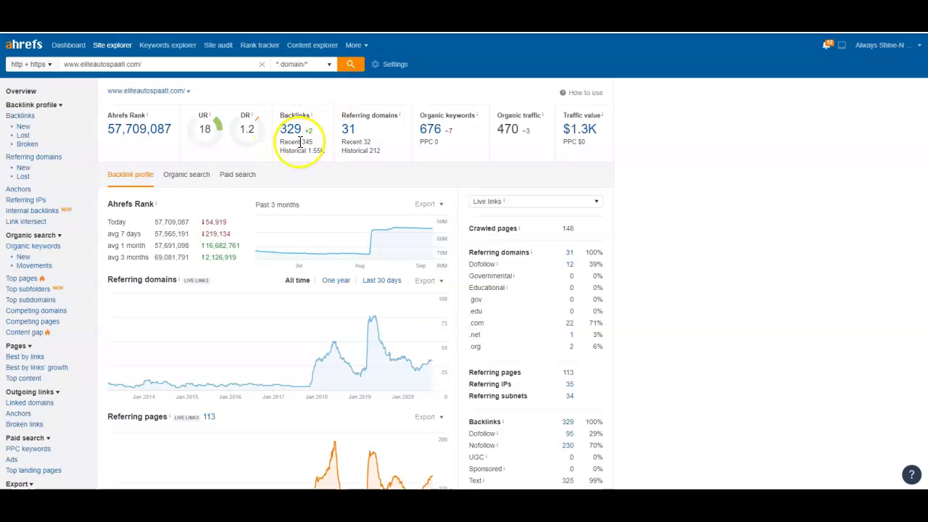
left_click(292, 132)
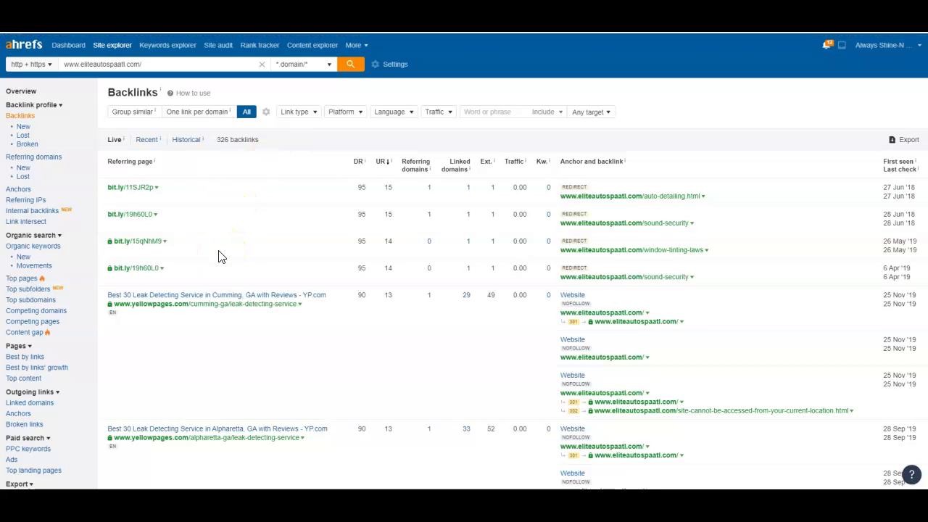
scroll(222, 256, "down", 5)
scroll(222, 256, "down", 5)
scroll(221, 257, "down", 4)
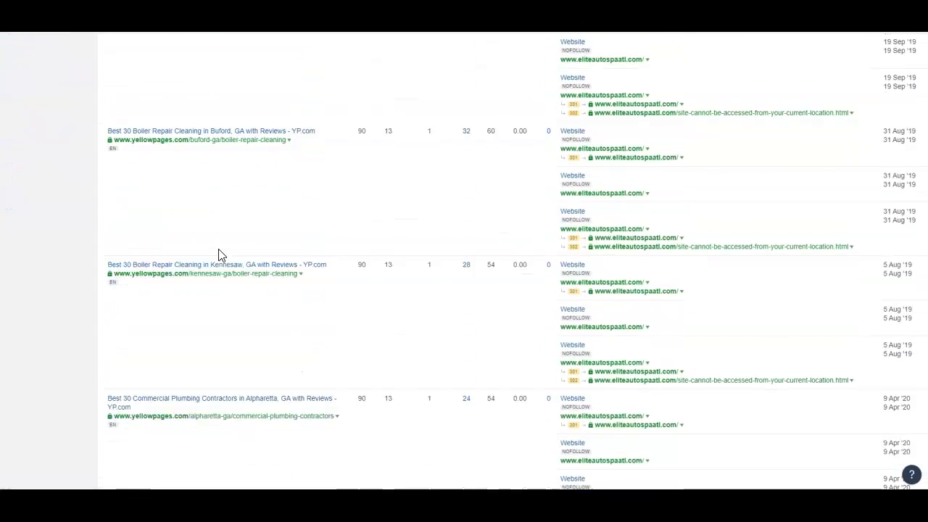
scroll(221, 257, "down", 2)
scroll(221, 256, "up", 15)
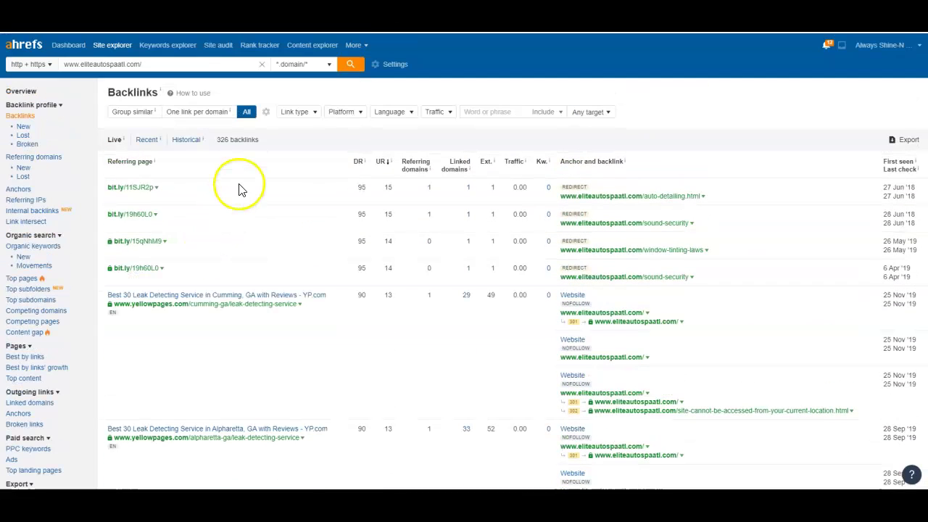
left_click(21, 92)
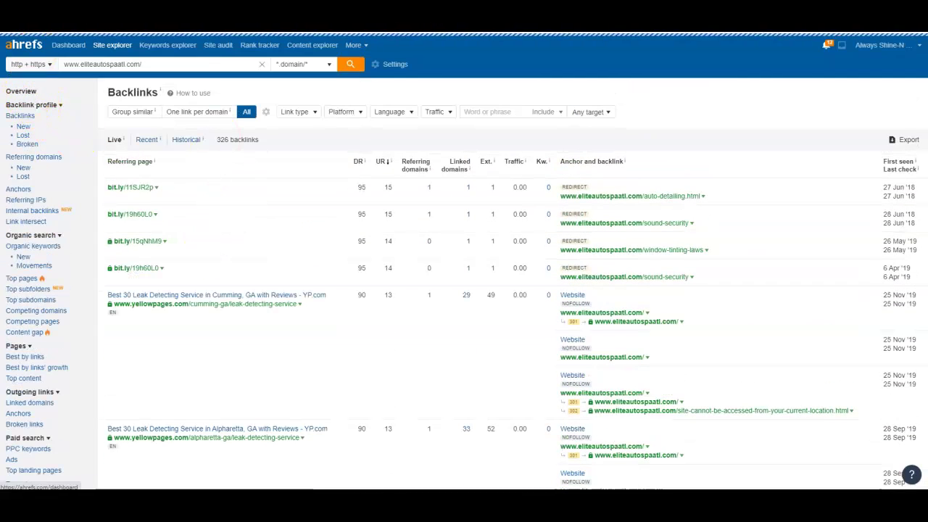